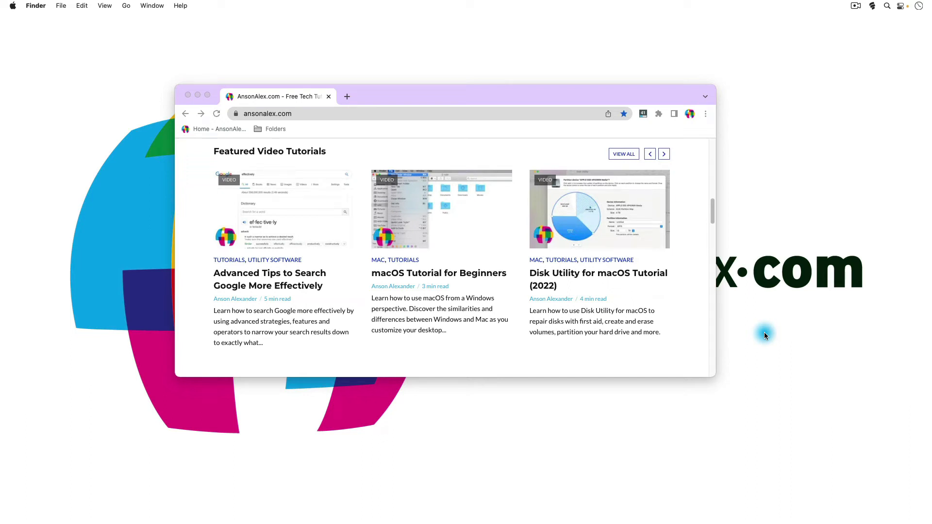
Bring the ansonalex.com Chrome window forward and zoom it to fill the screen
{"action": "double_click", "coordinate": [461, 98]}
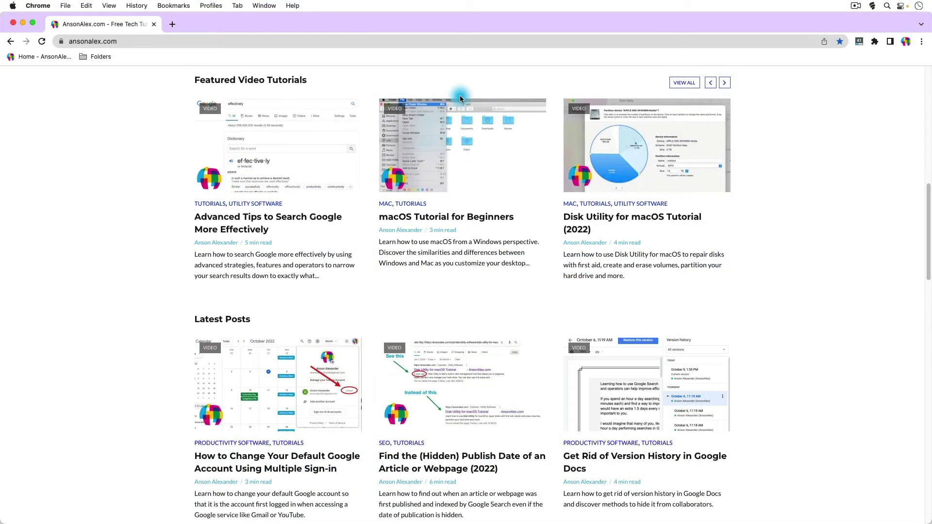
{"action": "key", "text": "super+space"}
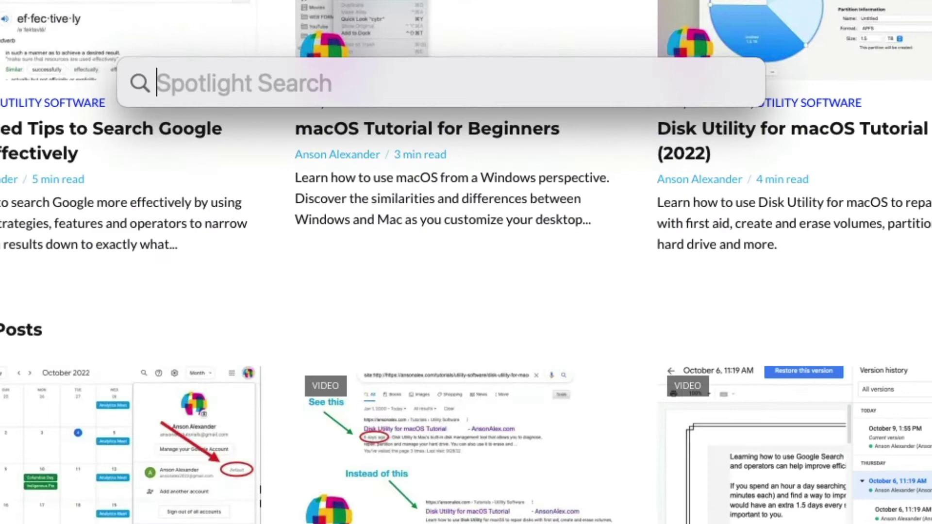
{"action": "type", "text": "keynote"}
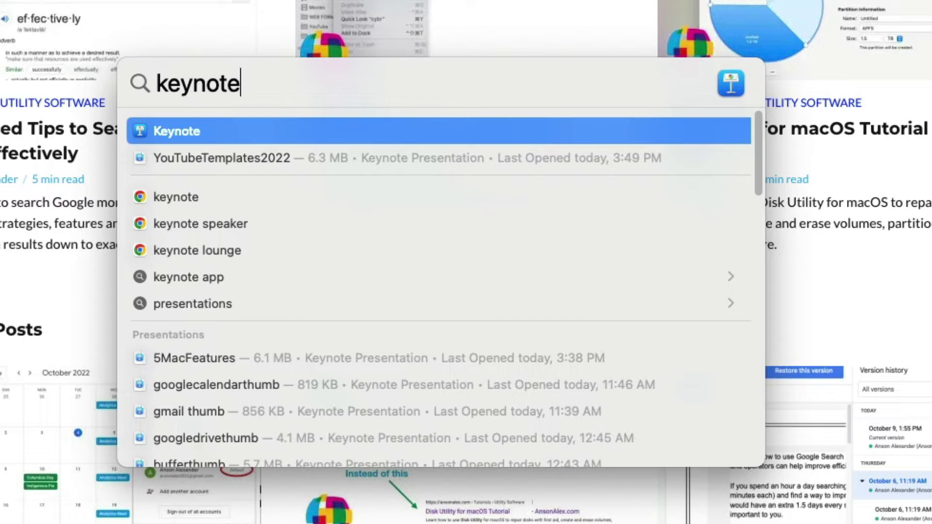
{"action": "key", "text": "Return"}
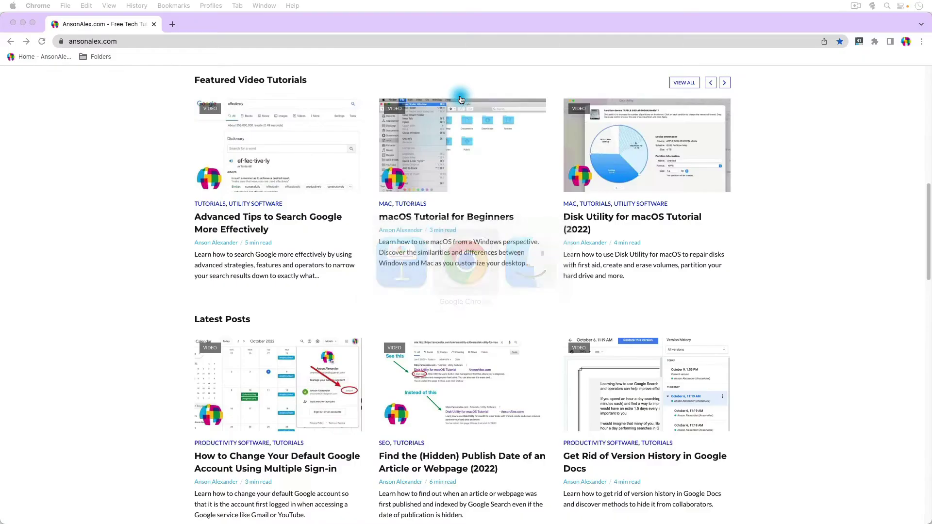
{"action": "key", "text": "super+space"}
{"action": "type", "text": "google tren"}
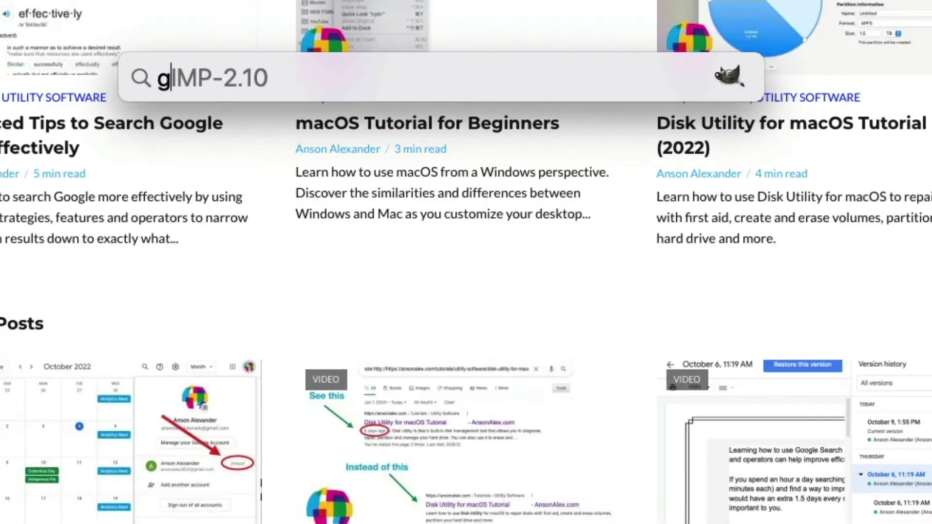
{"action": "type", "text": "ds"}
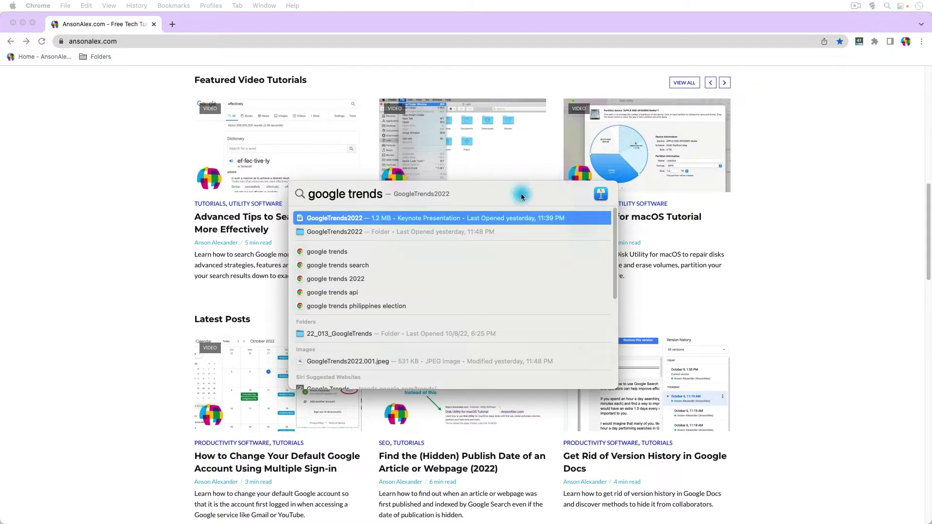
{"action": "key", "text": "Escape"}
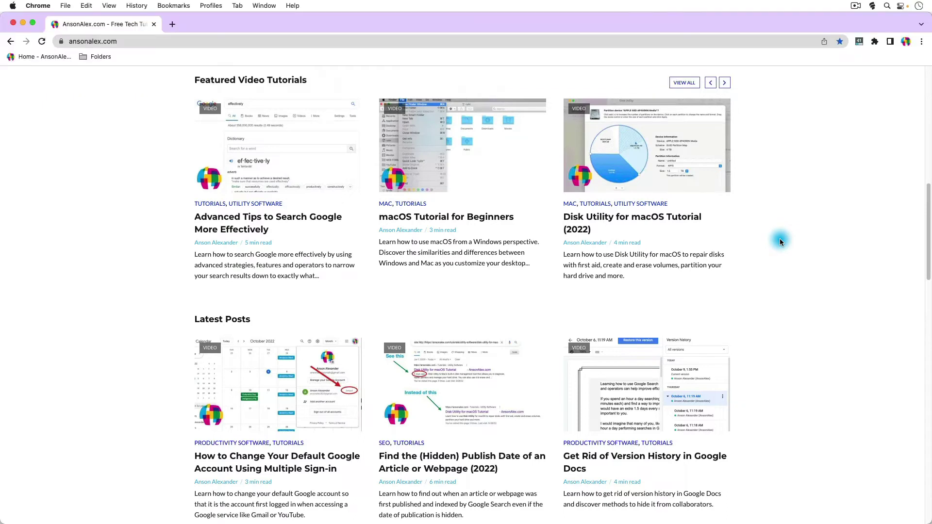
Take a full-screen screenshot of the AnsonAlex.com homepage with Command+Shift+3
{"action": "key", "text": "super+shift+3"}
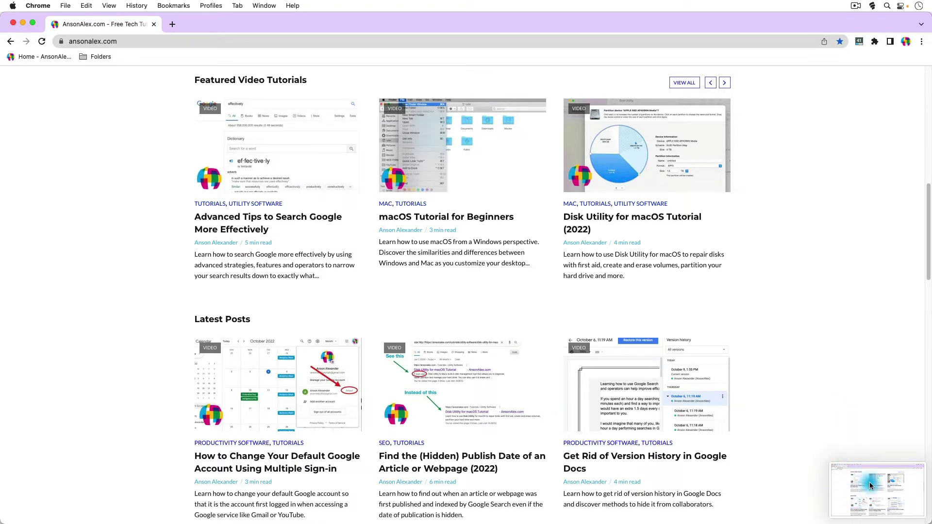
Open the new screenshot in Markup, look through its Share options without choosing one, then close it
{"action": "left_click", "coordinate": [871, 487]}
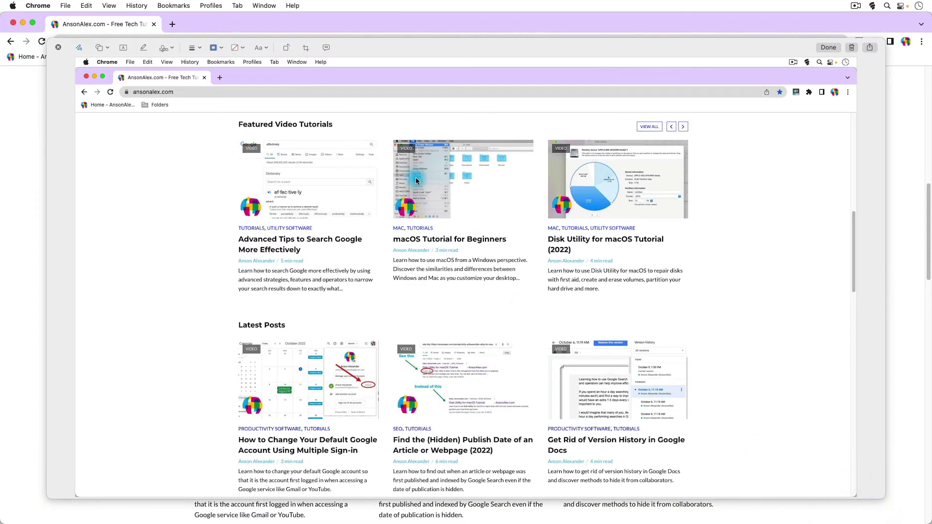
{"action": "mouse_move", "coordinate": [395, 47]}
{"action": "left_mouse_down"}
{"action": "mouse_move", "coordinate": [434, 48]}
{"action": "mouse_move", "coordinate": [398, 42]}
{"action": "left_mouse_up"}
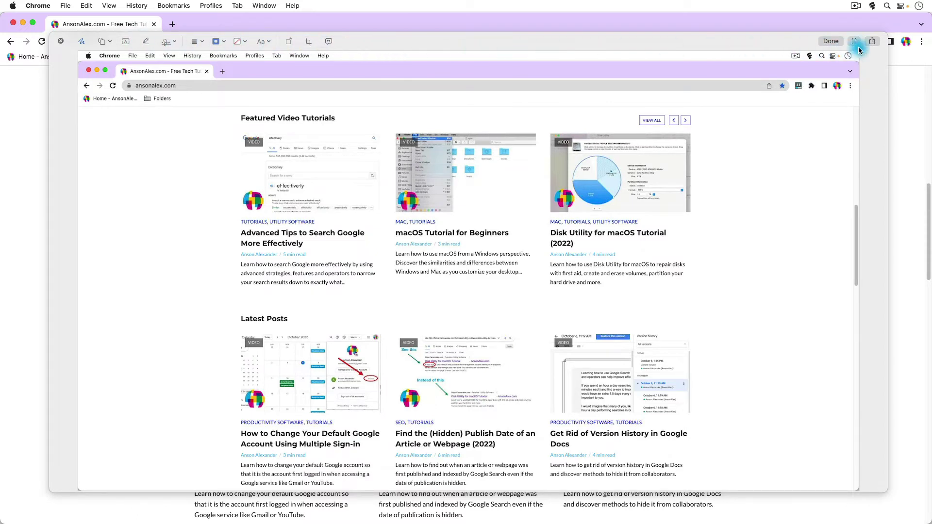
{"action": "left_click", "coordinate": [874, 45]}
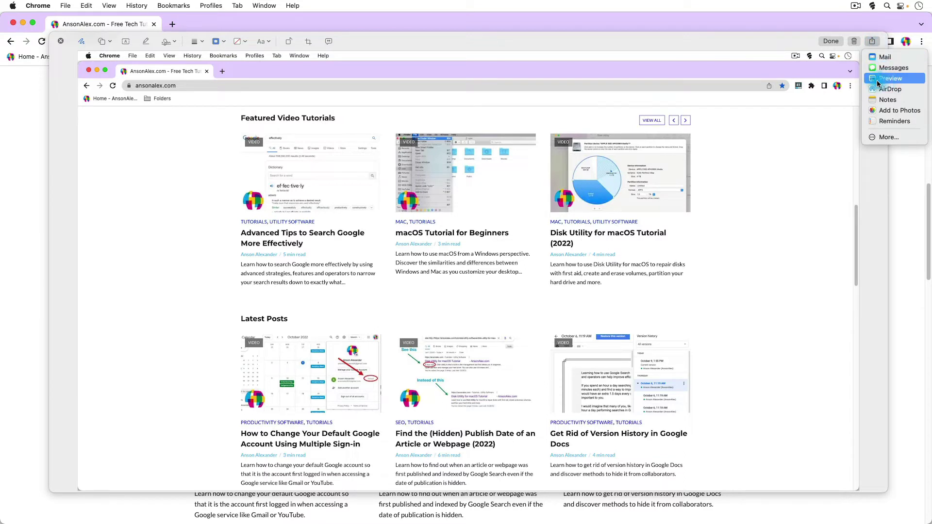
{"action": "left_click", "coordinate": [777, 121]}
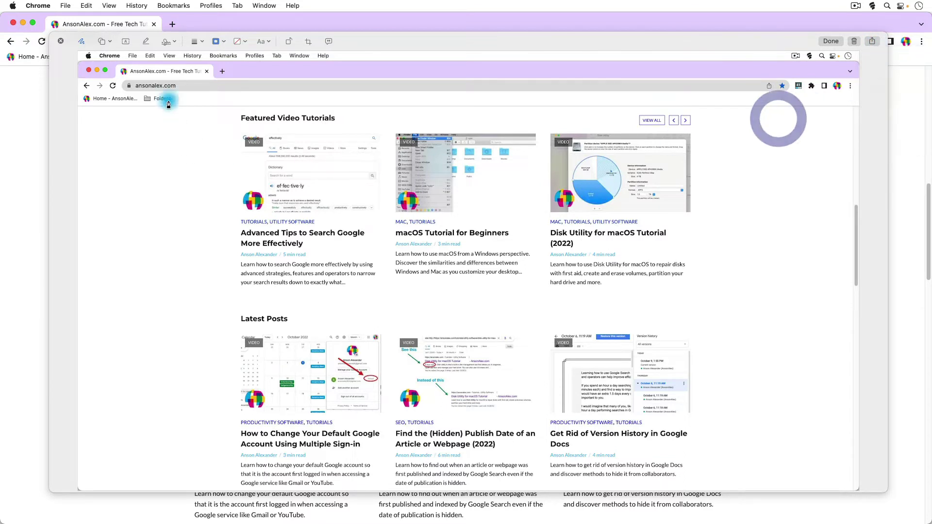
{"action": "left_click", "coordinate": [872, 41]}
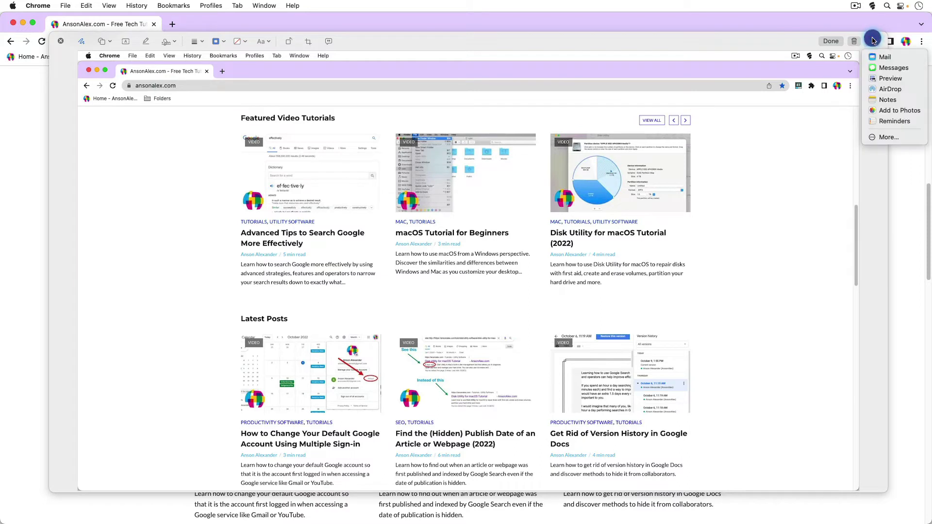
{"action": "left_click", "coordinate": [810, 117]}
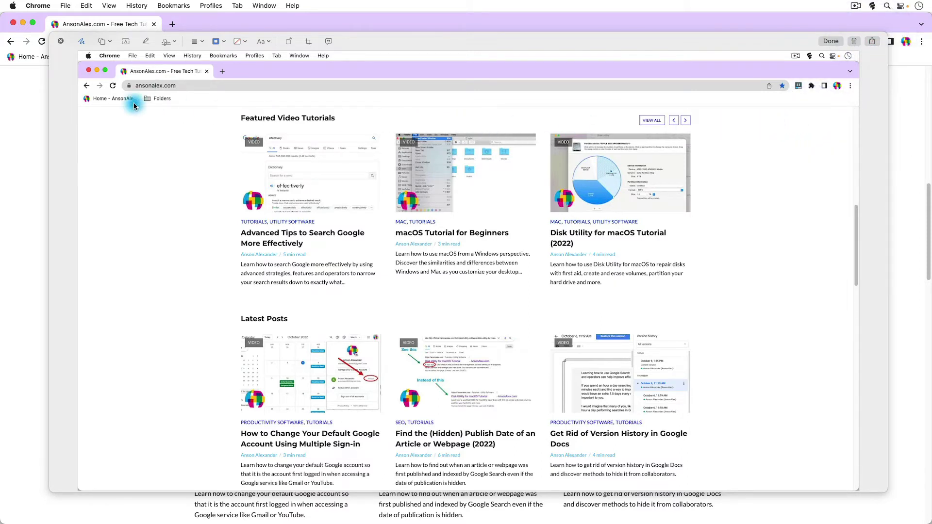
{"action": "left_click", "coordinate": [62, 42]}
{"action": "left_click", "coordinate": [128, 171]}
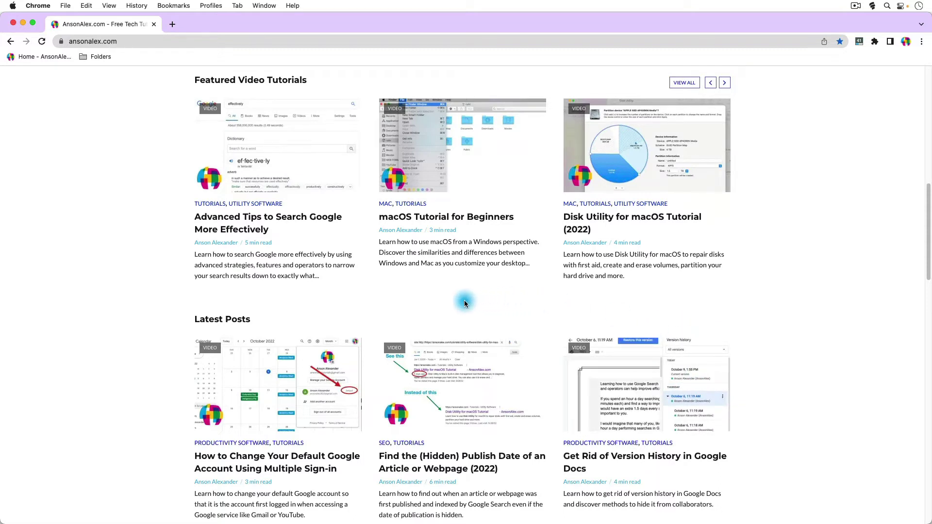
Paste the copied screenshot onto the Keynote slide and drag it into place beside the title
{"action": "key", "text": "super+Tab"}
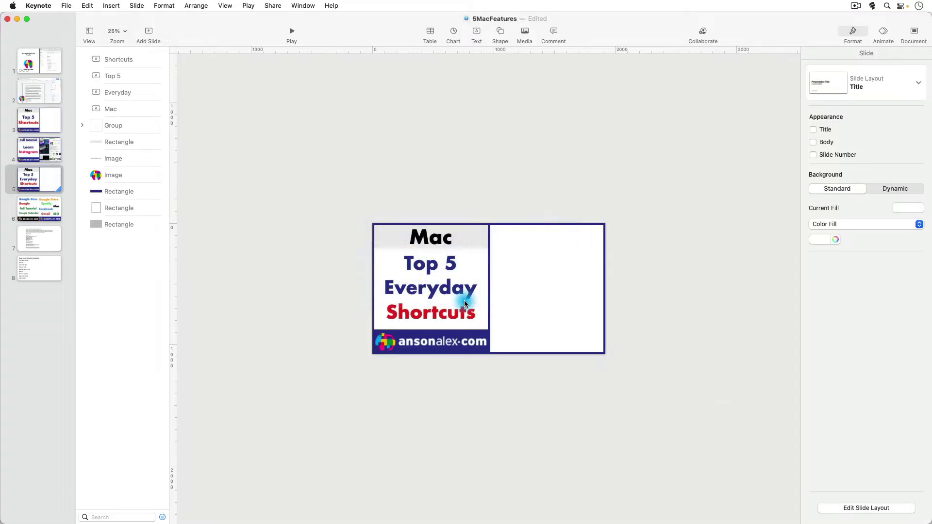
{"action": "key", "text": "super+v"}
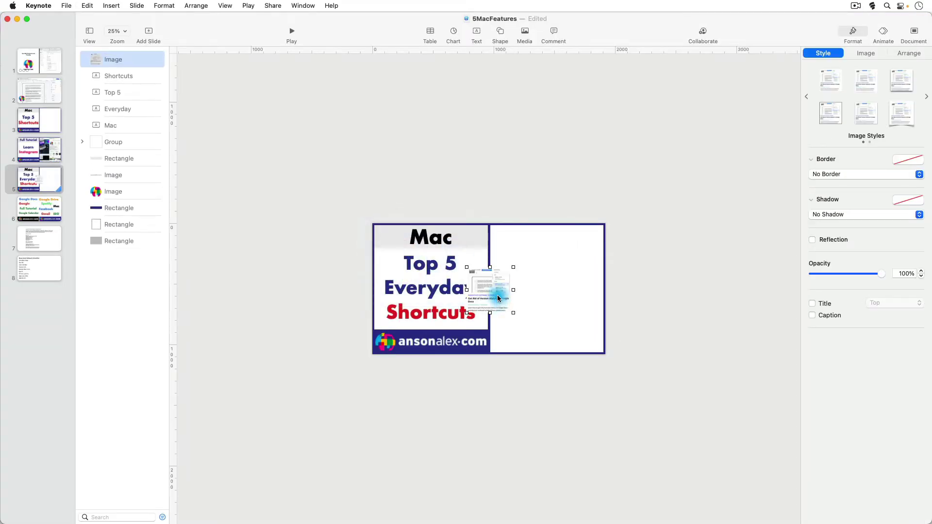
{"action": "left_click_drag", "start_coordinate": [499, 296], "coordinate": [706, 412]}
{"action": "left_click_drag", "start_coordinate": [571, 299], "coordinate": [532, 243]}
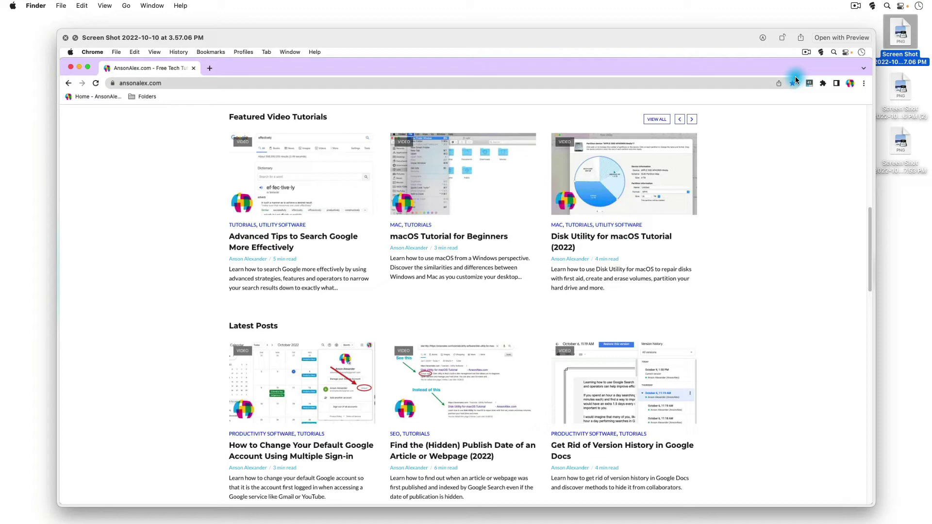
Step through the desktop screenshots in Quick Look to the one taken at 3.57.53 PM
{"action": "key", "text": "Down"}
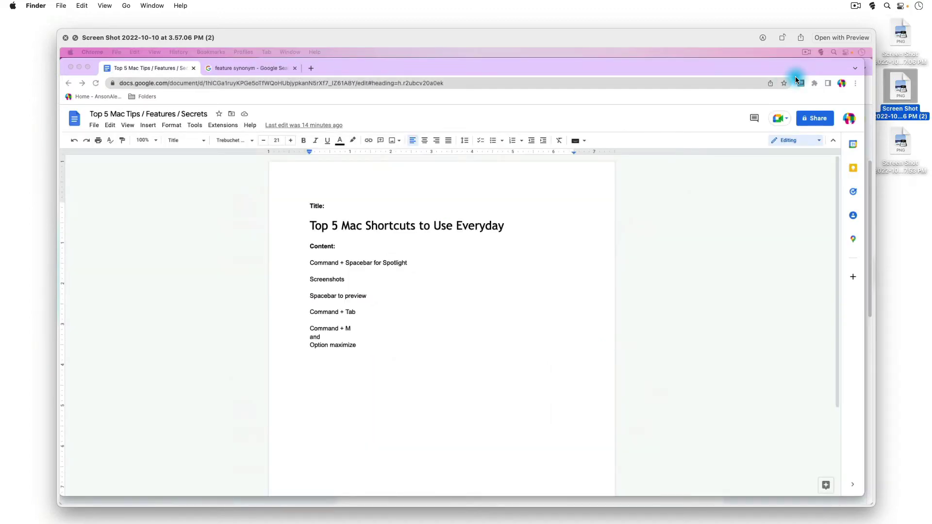
{"action": "key", "text": "Down"}
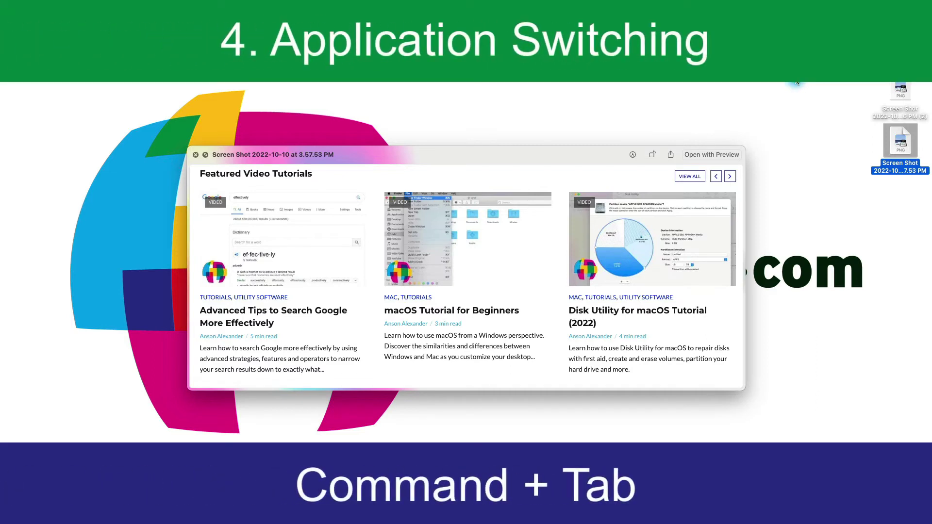
Switch from Chrome to Keynote's 5MacFeatures slide from the Dock and deselect the pasted screenshot
{"action": "left_click", "coordinate": [545, 408]}
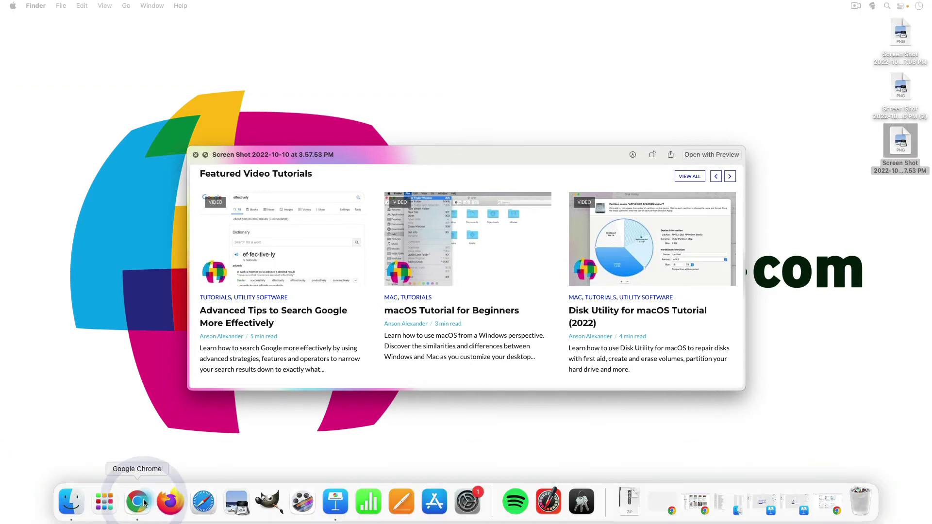
{"action": "left_click", "coordinate": [154, 502]}
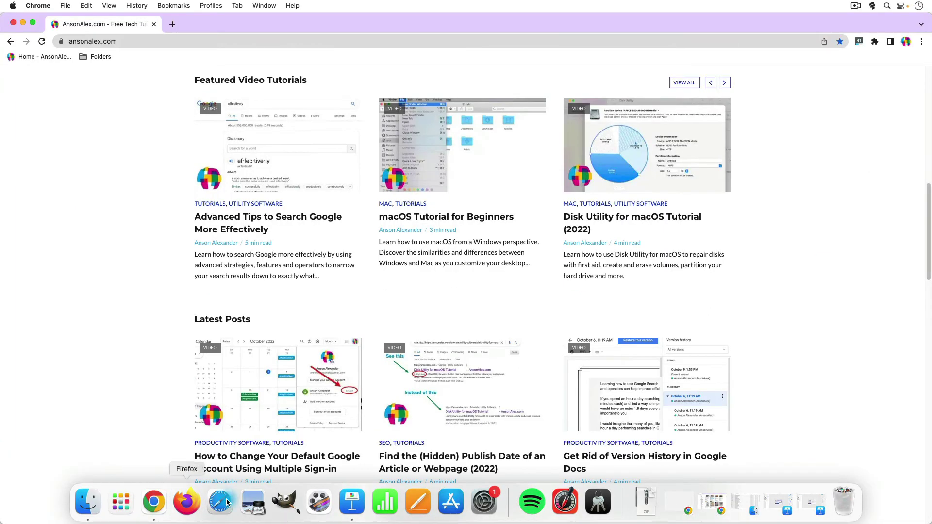
{"action": "left_click", "coordinate": [359, 505]}
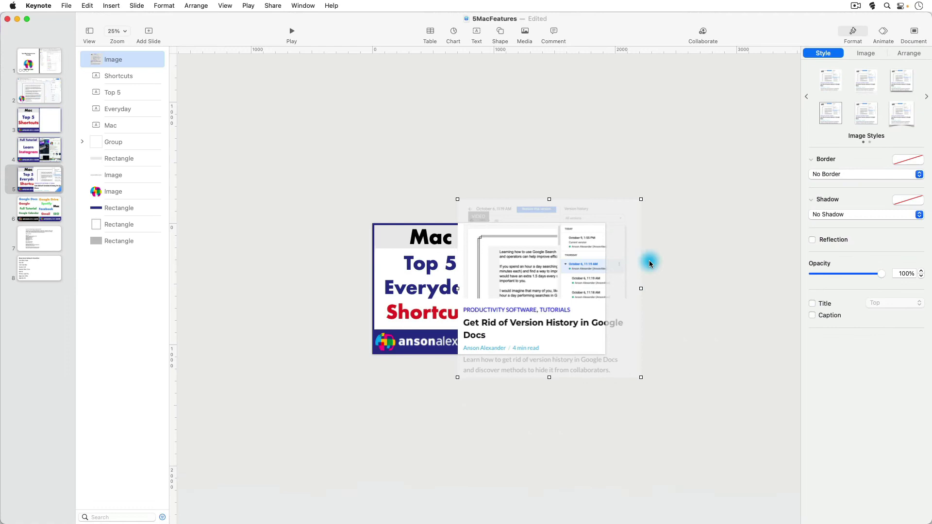
{"action": "left_click", "coordinate": [568, 273]}
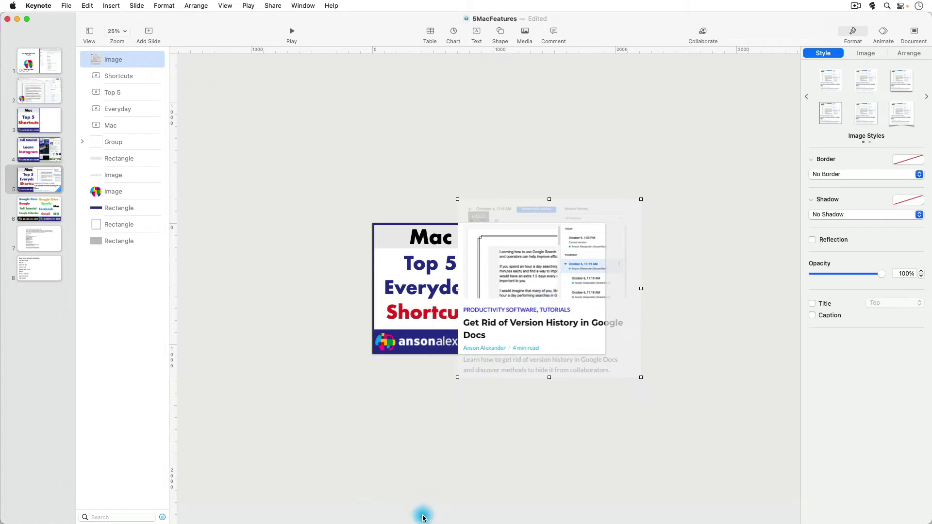
{"action": "mouse_move", "coordinate": [360, 507]}
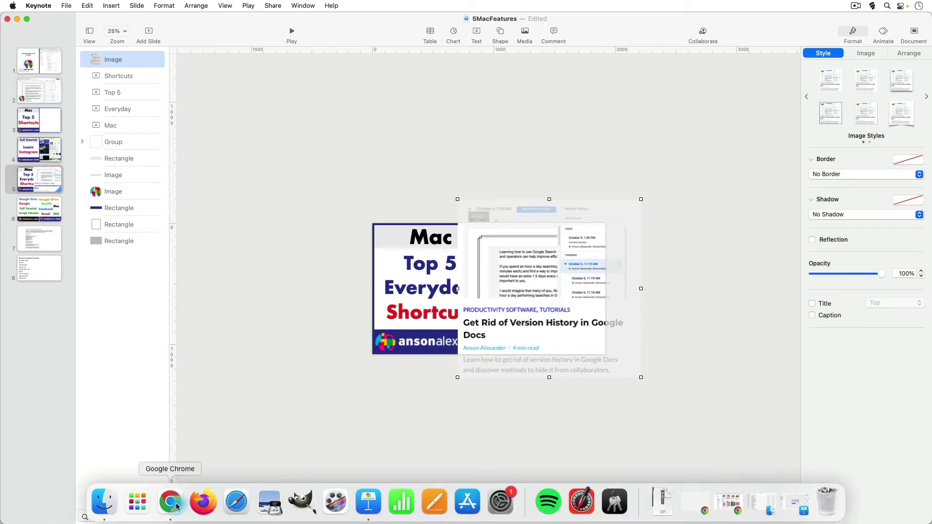
{"action": "left_click", "coordinate": [331, 218]}
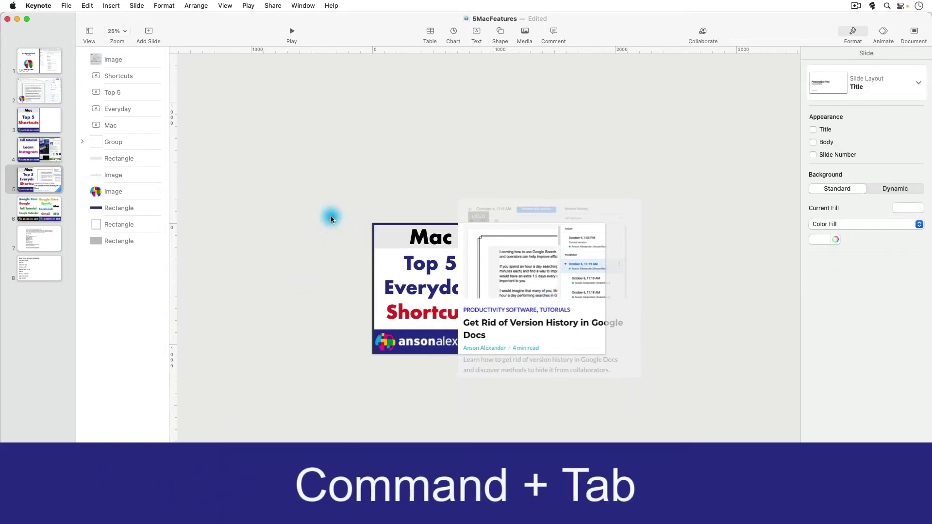
Flip between Keynote and Chrome with repeated Command+Tab, ending with AnsonAlex.com in front
{"action": "key", "text": "super+Tab"}
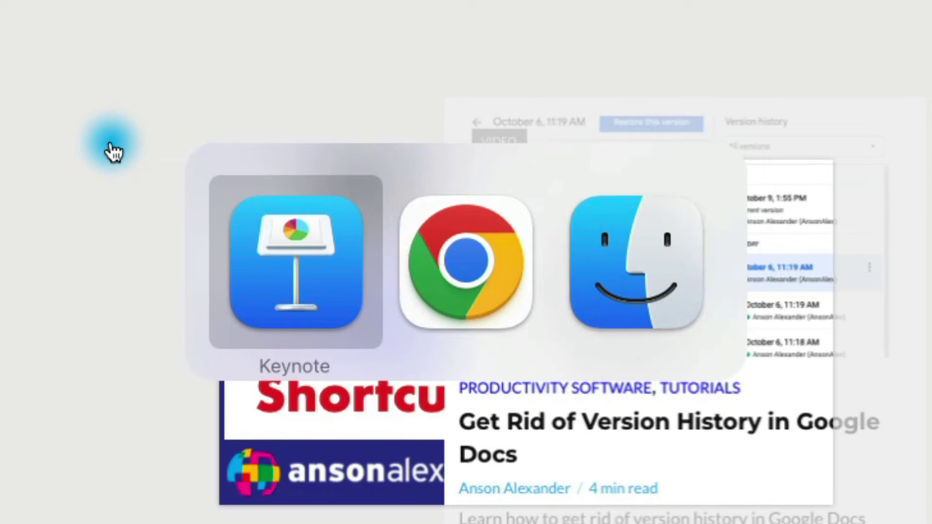
{"action": "key", "text": "super+Tab"}
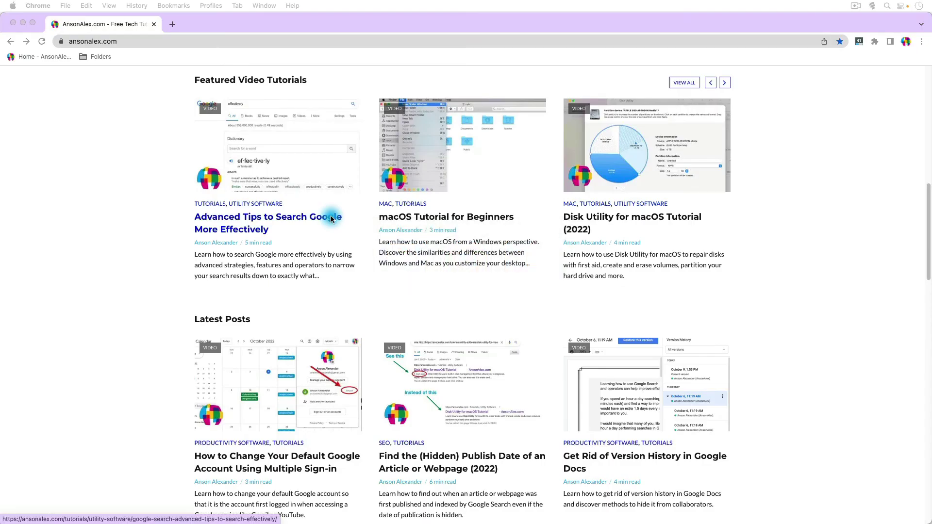
{"action": "key", "text": "super+Tab"}
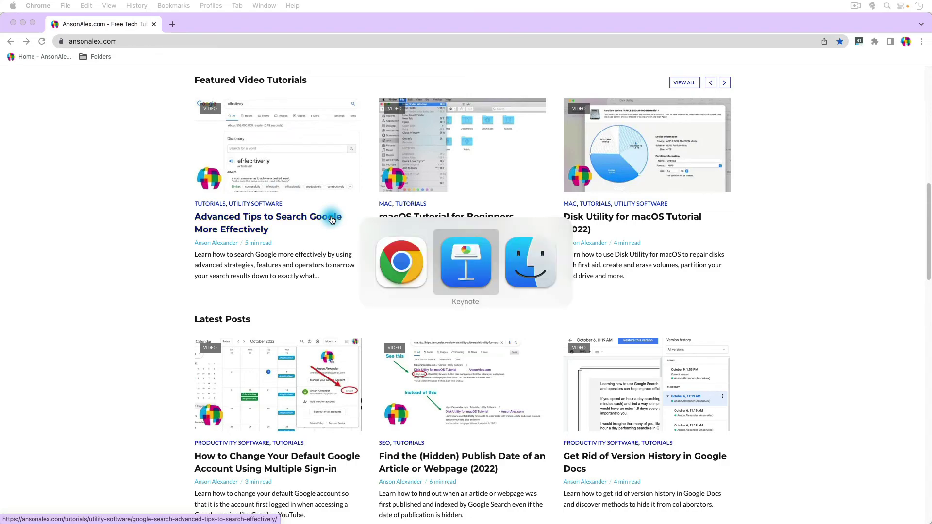
{"action": "key", "text": "super+Tab"}
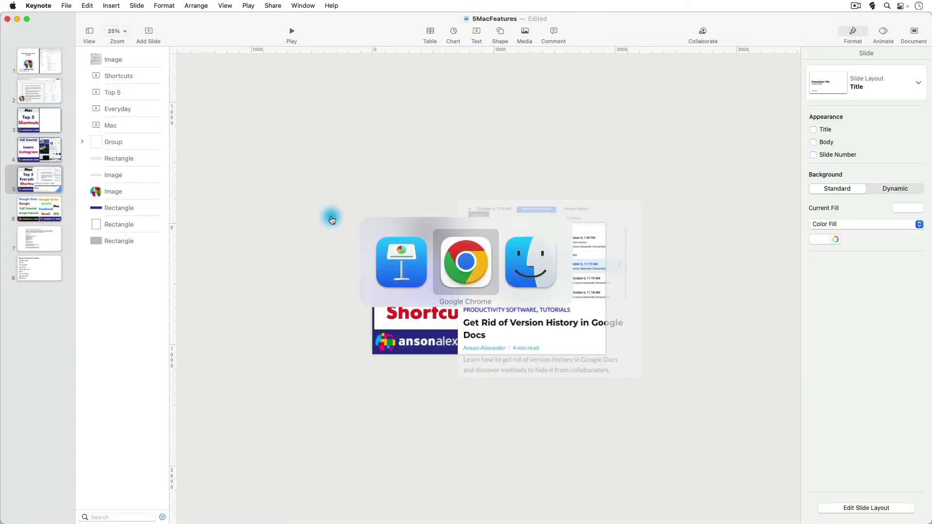
{"action": "key", "text": "super+Tab"}
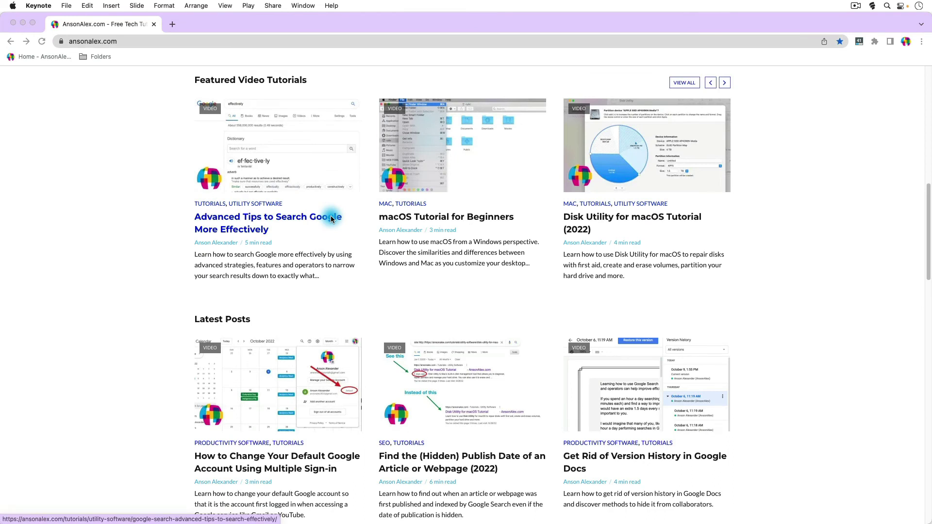
{"action": "key", "text": "super+Tab"}
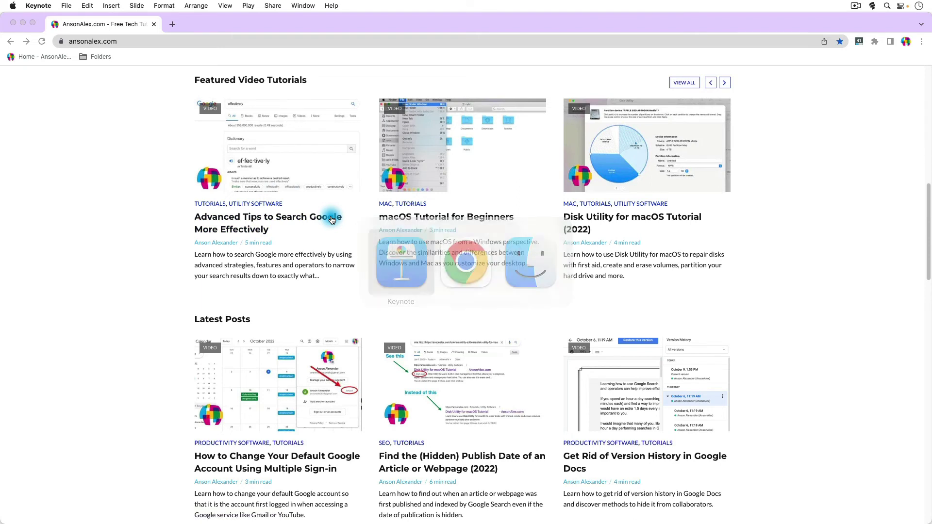
{"action": "key", "text": "super+Tab"}
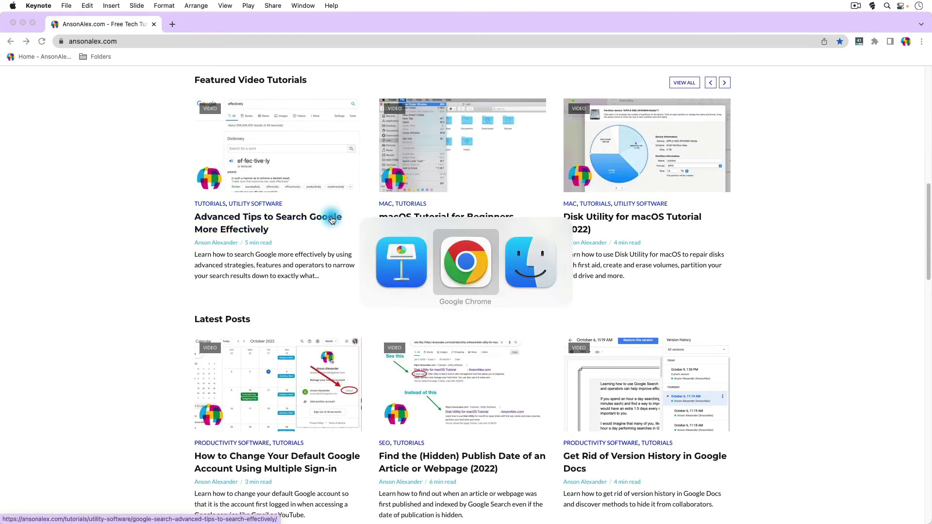
{"action": "key", "text": "super+Tab"}
{"action": "key", "text": "super+Tab"}
{"action": "key", "text": "super+Tab"}
{"action": "key", "text": "super+Tab"}
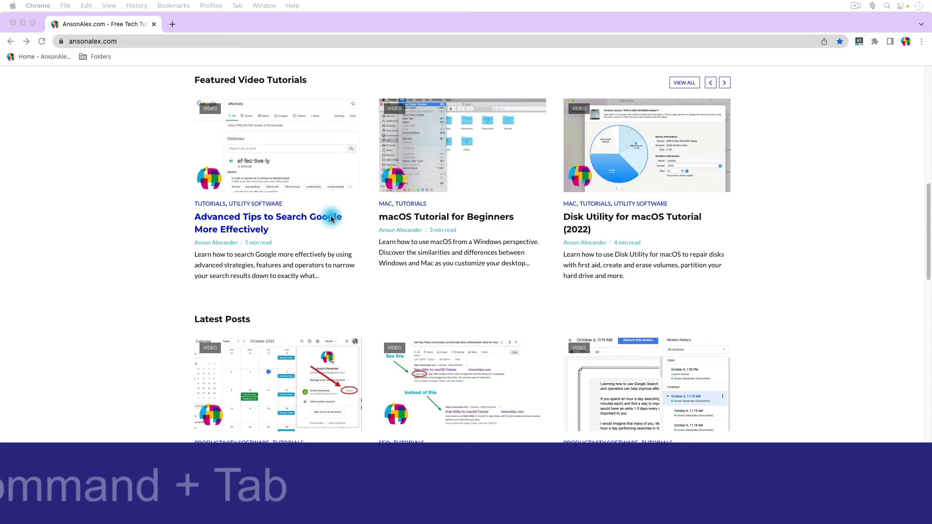
Restore minimized Keynote using Command+Tab with Option, toggle to Chrome, then reopen the App Switcher
{"action": "key", "text": "super+Tab"}
{"action": "key", "text": "super+Tab"}
{"action": "key", "text": "super+Tab"}
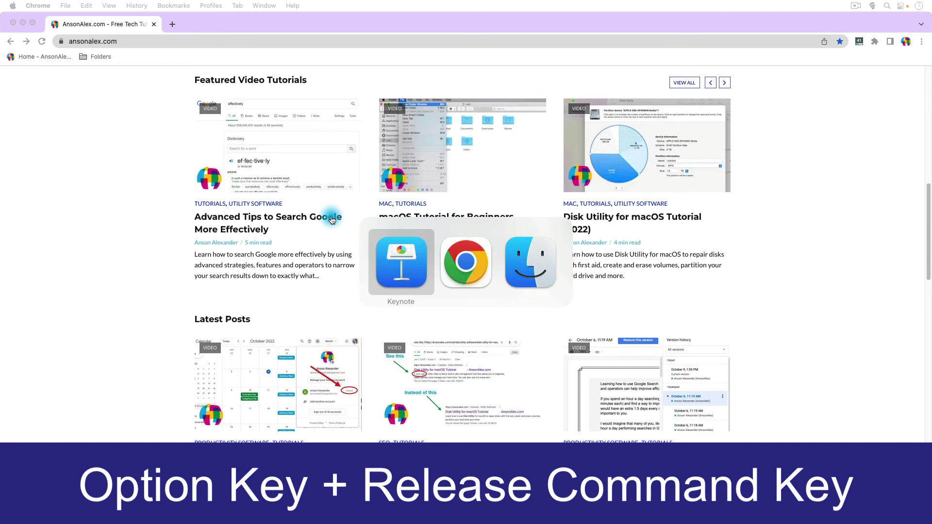
{"action": "key", "text": "alt"}
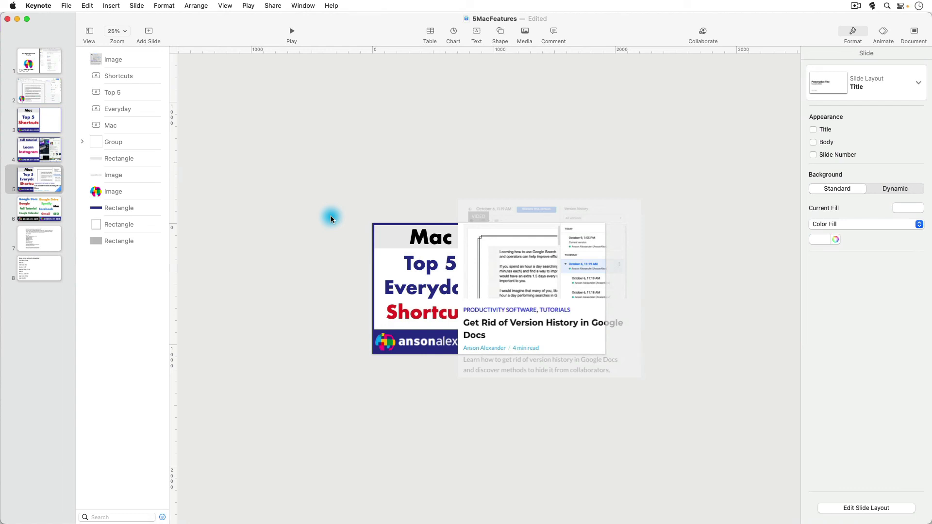
{"action": "key", "text": "super+Tab"}
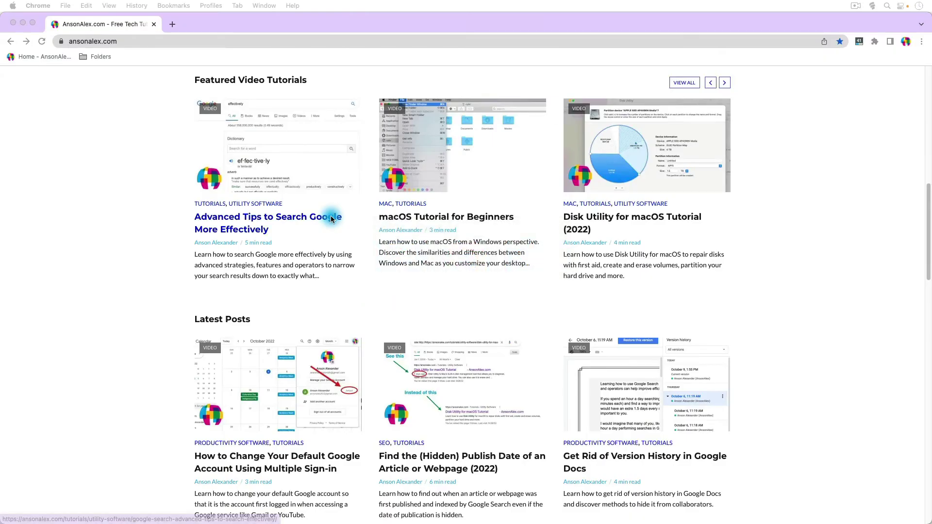
{"action": "key", "text": "super+Tab"}
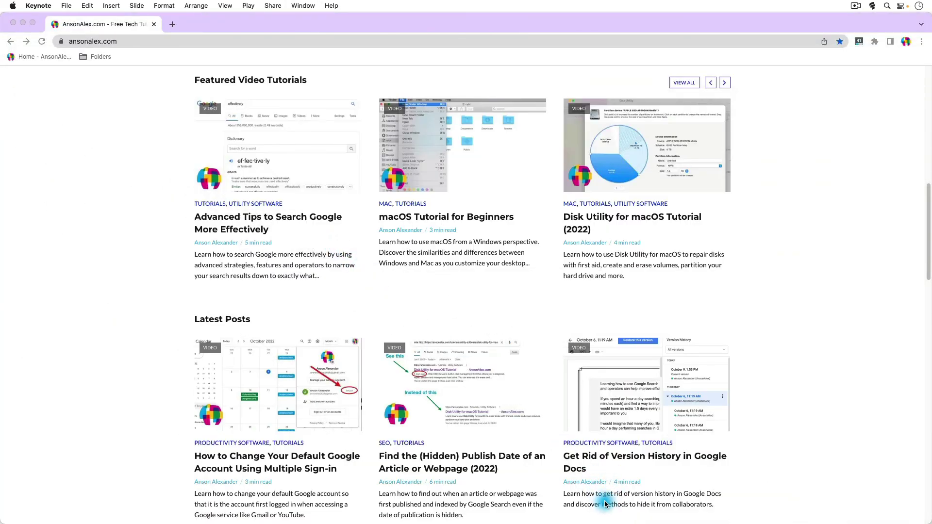
{"action": "left_click", "coordinate": [780, 343]}
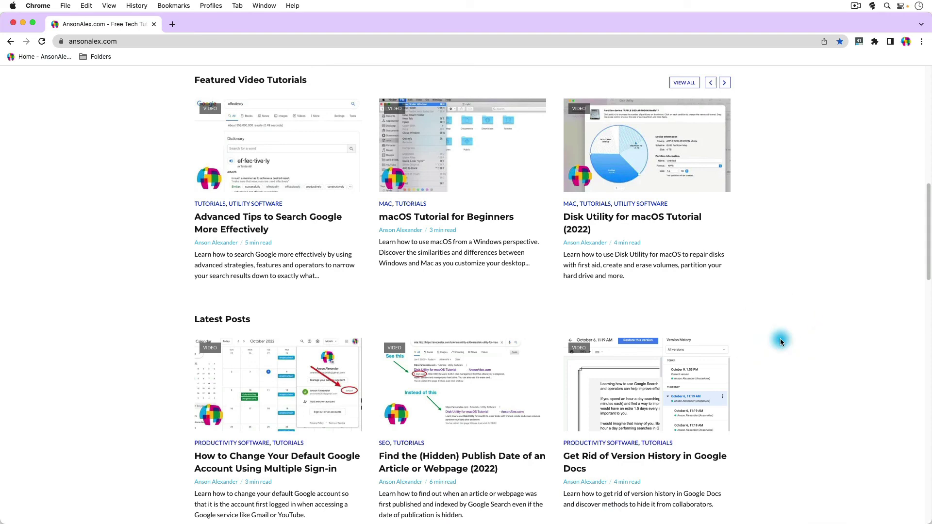
{"action": "key", "text": "super+Tab"}
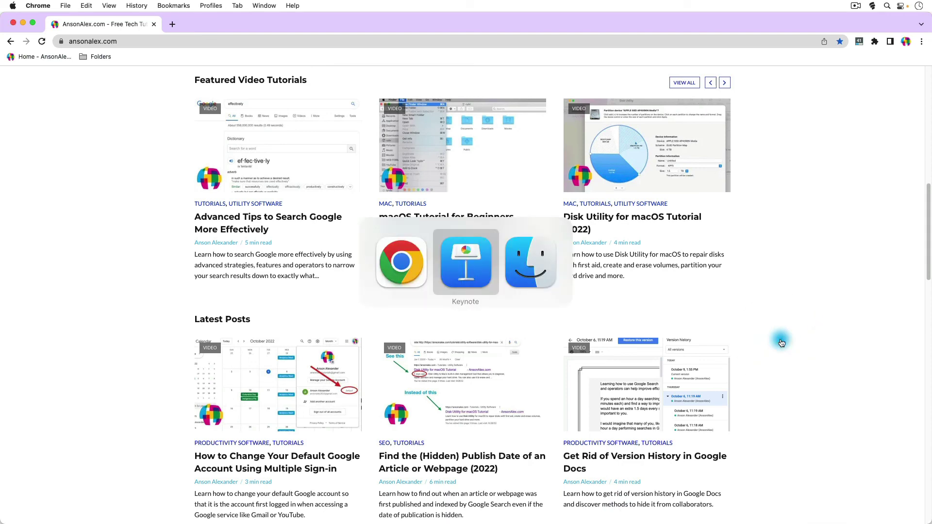